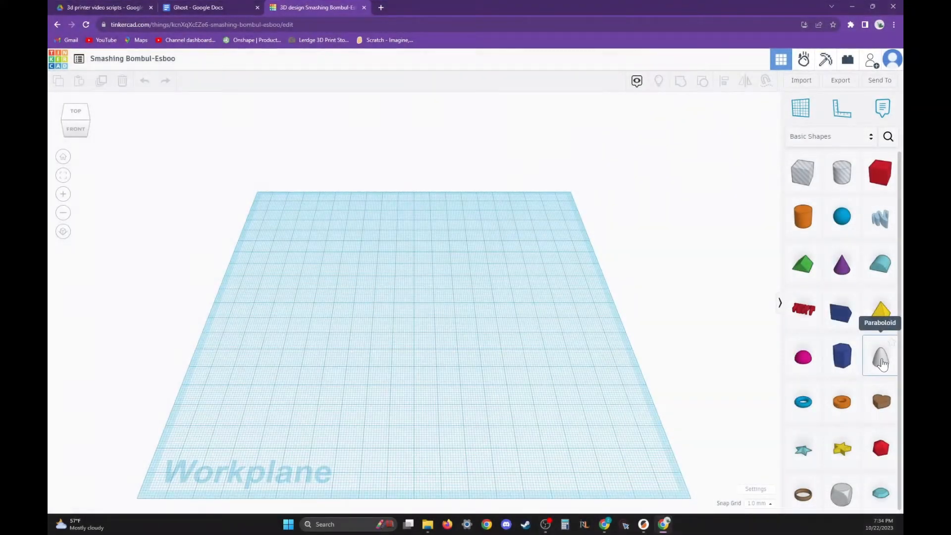
Step: Add a paraboloid about 71 by 72 mm and 75 mm tall as the ghost's body, and shift it toward the back of the workplane
{"action": "left_click_drag", "start_coordinate": [881, 363], "coordinate": [493, 258]}
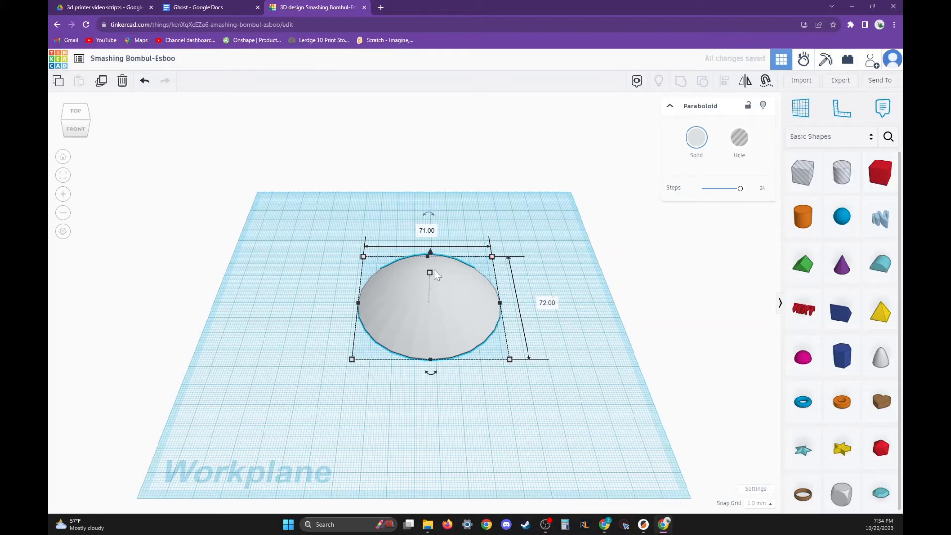
{"action": "left_click_drag", "start_coordinate": [430, 274], "coordinate": [424, 169]}
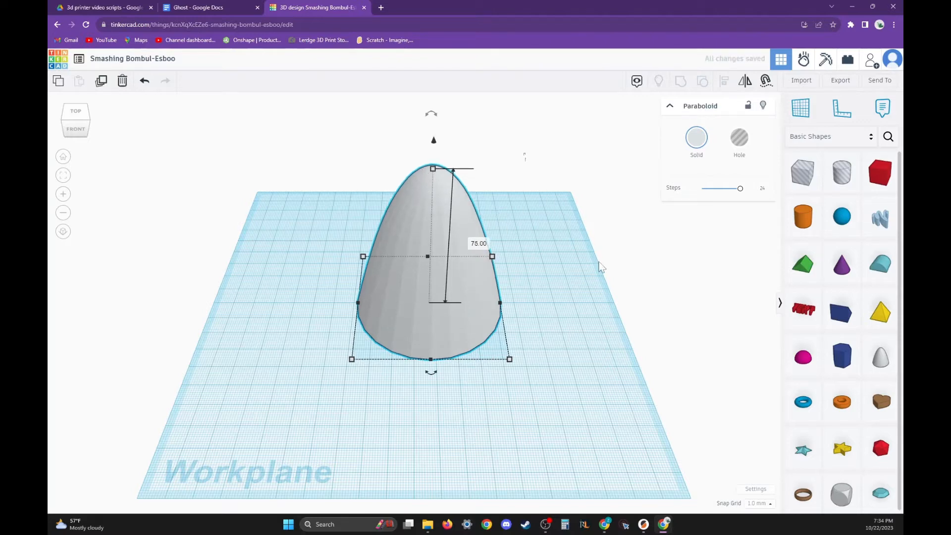
{"action": "left_click", "coordinate": [566, 326]}
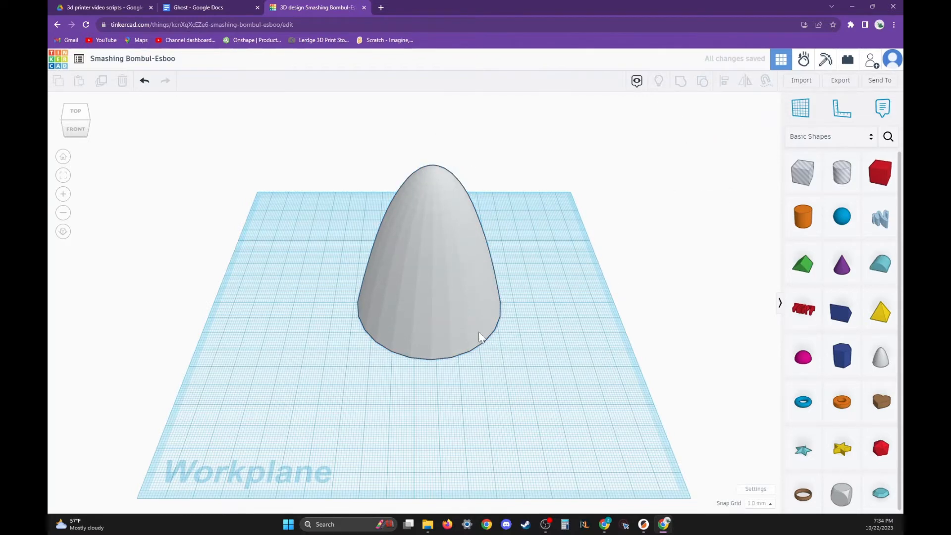
{"action": "left_click_drag", "start_coordinate": [478, 331], "coordinate": [460, 300]}
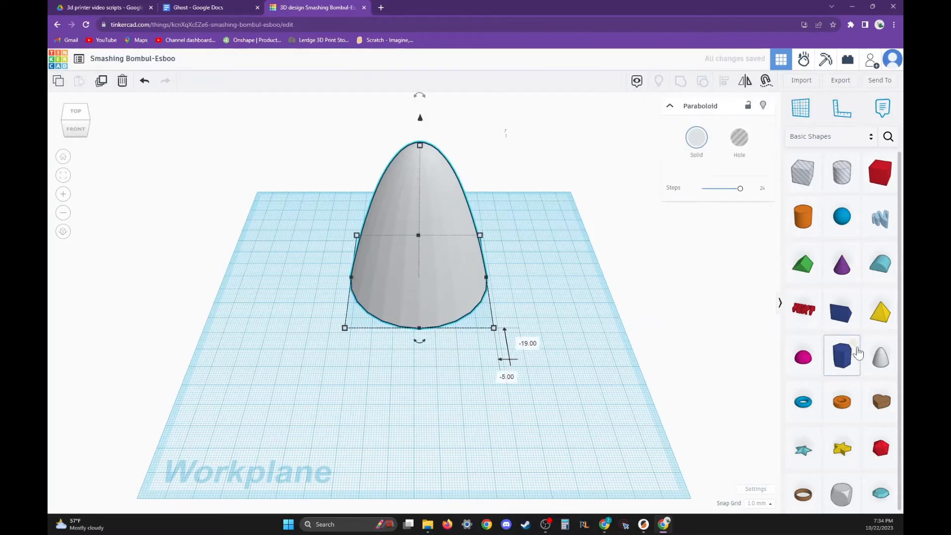
Step: Add a second paraboloid, stretch it into a tall narrow arm, and tilt it outward at the body's right side
{"action": "left_click", "coordinate": [880, 362]}
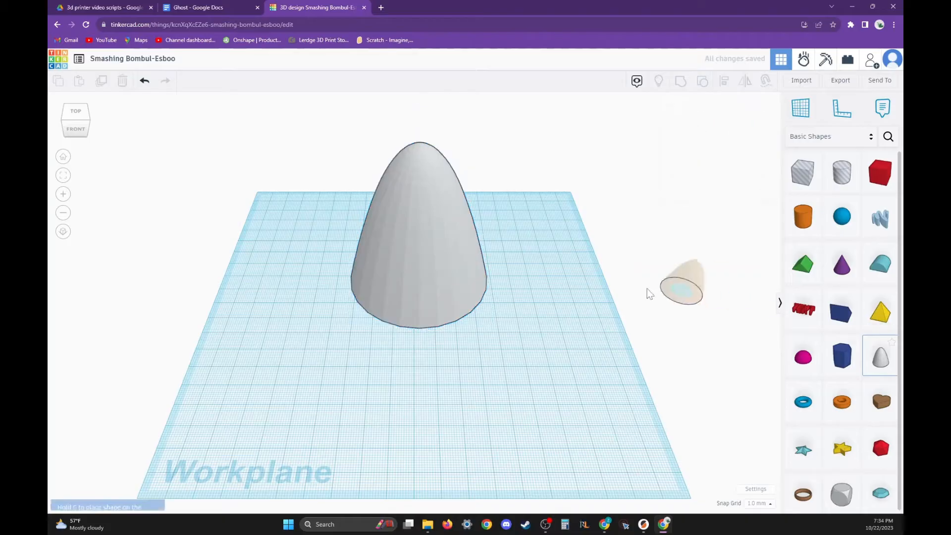
{"action": "left_click", "coordinate": [519, 290]}
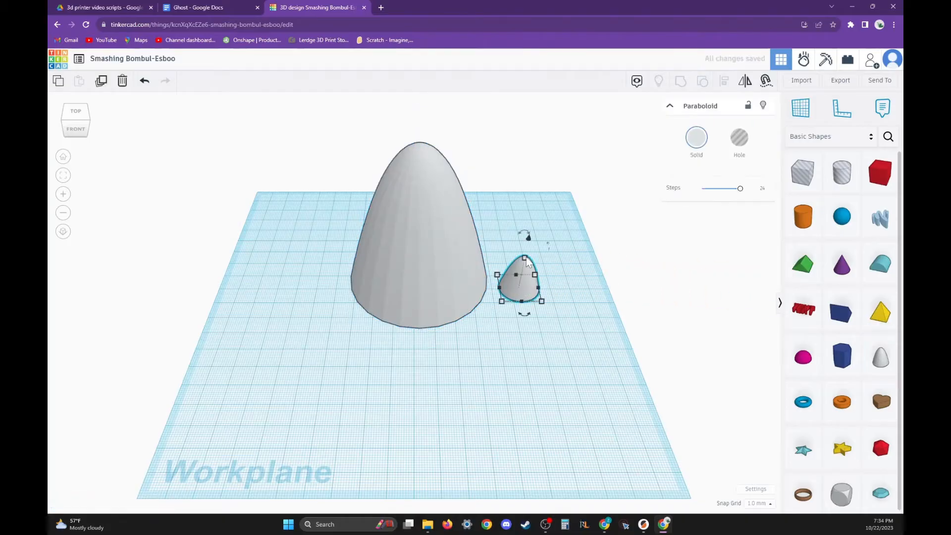
{"action": "left_click_drag", "start_coordinate": [525, 258], "coordinate": [516, 186]}
{"action": "left_click_drag", "start_coordinate": [533, 234], "coordinate": [479, 241]}
{"action": "left_click_drag", "start_coordinate": [479, 162], "coordinate": [502, 176]}
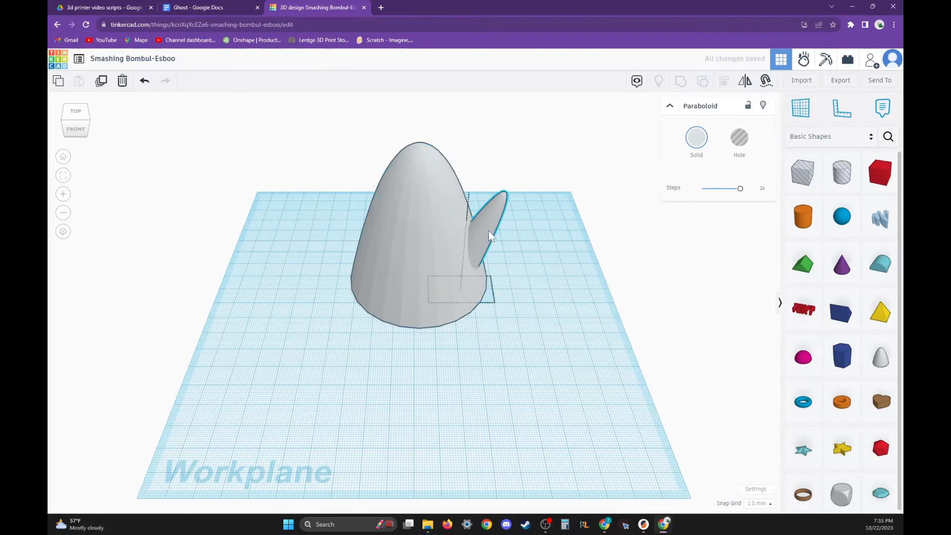
Step: Raise the right arm and nudge it so its base sinks into the upper right side of the body
{"action": "left_click_drag", "start_coordinate": [489, 230], "coordinate": [480, 238]}
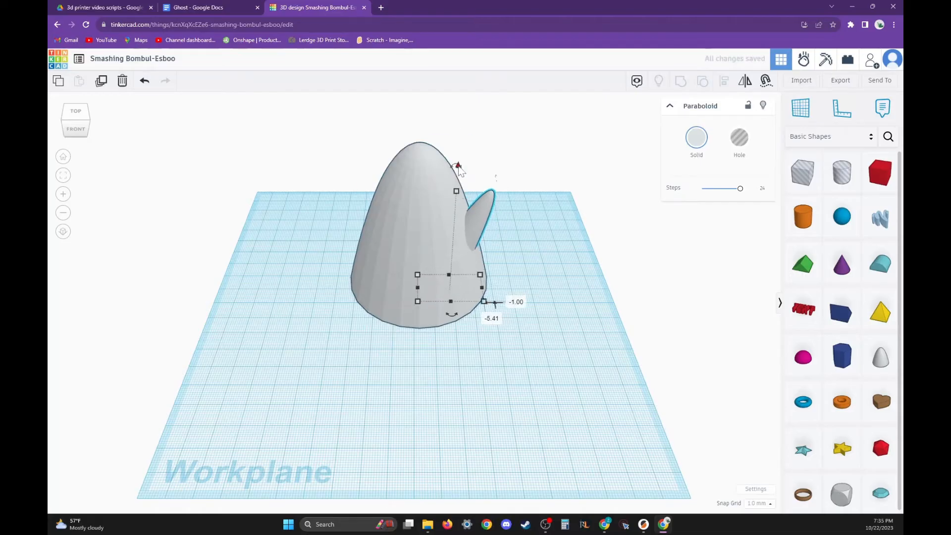
{"action": "left_click_drag", "start_coordinate": [458, 166], "coordinate": [460, 135]}
{"action": "left_click_drag", "start_coordinate": [478, 184], "coordinate": [478, 185]}
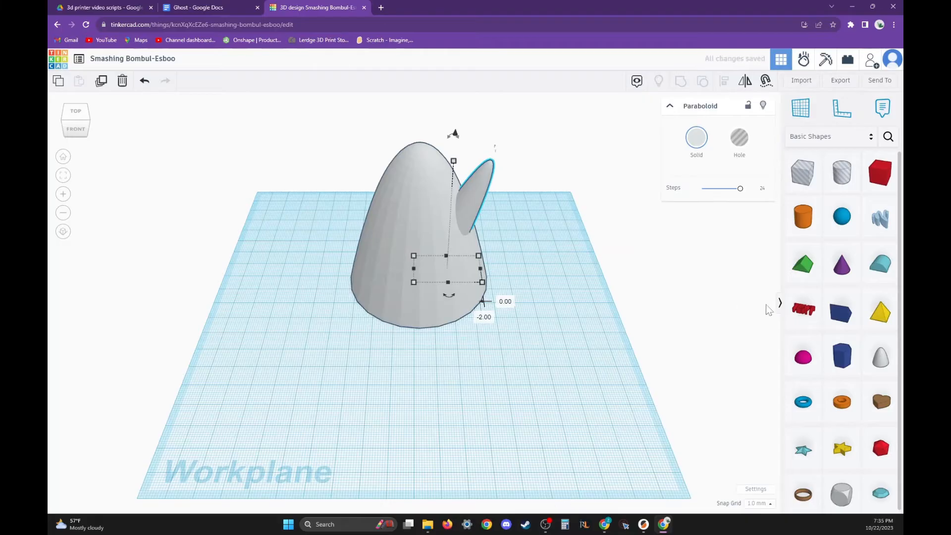
{"action": "left_click", "coordinate": [644, 365]}
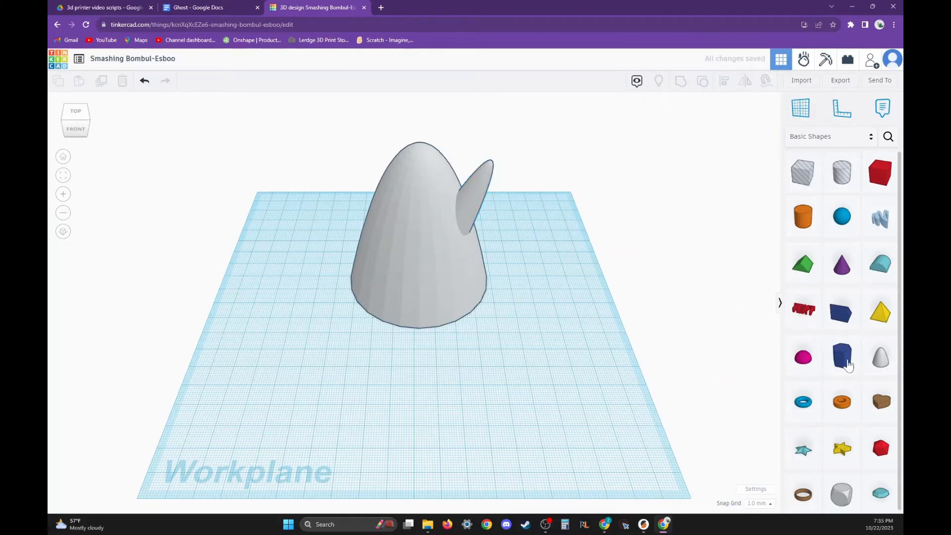
Step: Add a stretched, outward-tilted paraboloid as the left arm and raise it into the body's upper left side, matching the right arm
{"action": "left_click_drag", "start_coordinate": [881, 358], "coordinate": [269, 197]}
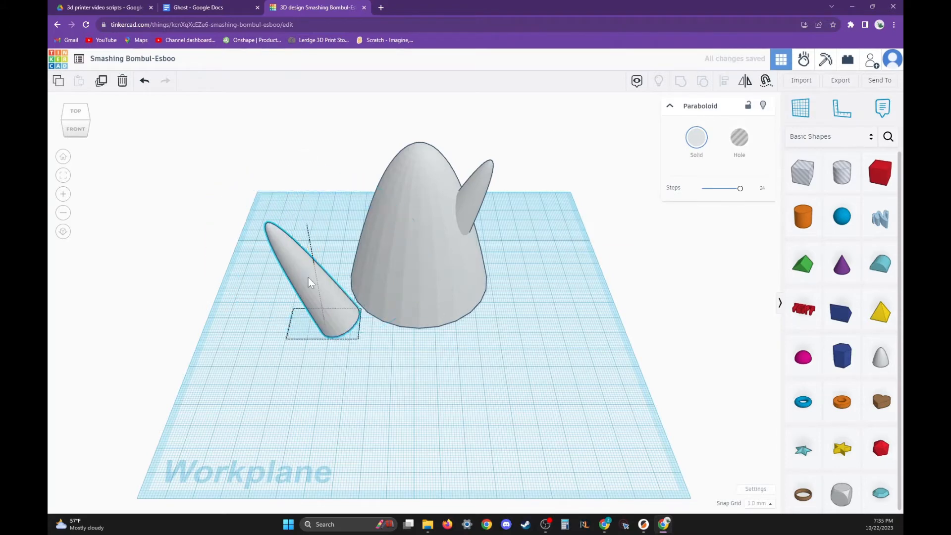
{"action": "left_click_drag", "start_coordinate": [308, 282], "coordinate": [376, 239]}
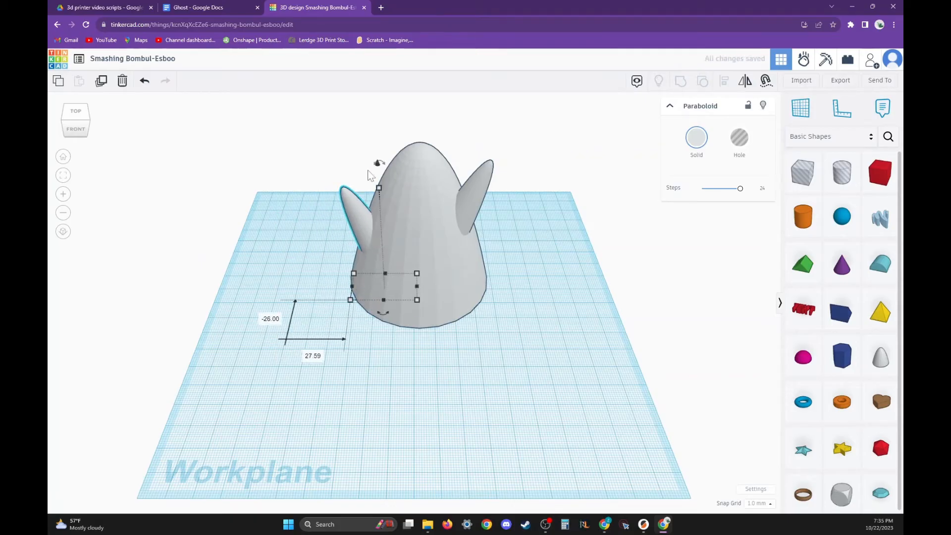
{"action": "left_click_drag", "start_coordinate": [378, 163], "coordinate": [381, 124]}
{"action": "left_click_drag", "start_coordinate": [349, 188], "coordinate": [370, 192]}
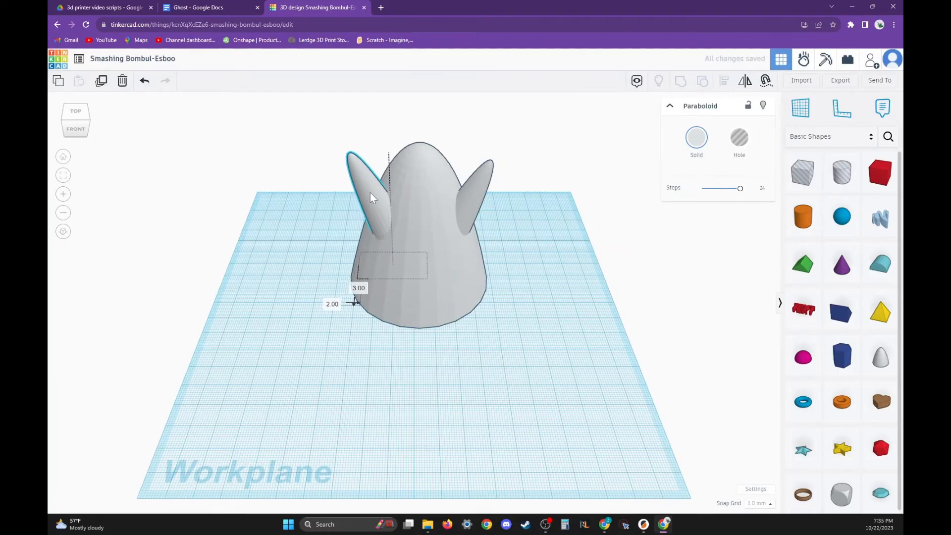
{"action": "left_click", "coordinate": [614, 374]}
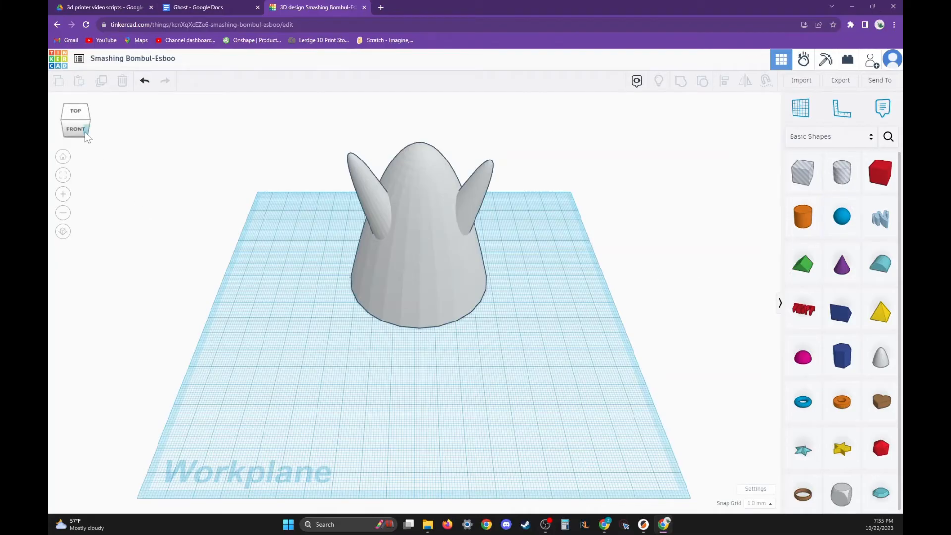
Step: Duplicate the body in place, turn the copy into a hole, and lower it 2 mm
{"action": "mouse_move", "coordinate": [85, 132]}
{"action": "left_mouse_down"}
{"action": "mouse_move", "coordinate": [97, 121]}
{"action": "mouse_move", "coordinate": [83, 130]}
{"action": "mouse_move", "coordinate": [102, 132]}
{"action": "left_mouse_up"}
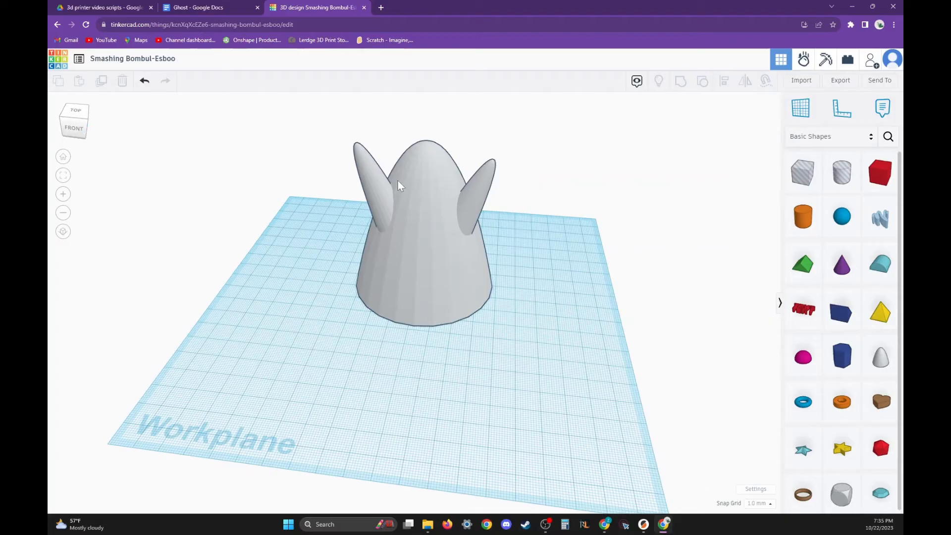
{"action": "left_click", "coordinate": [427, 213]}
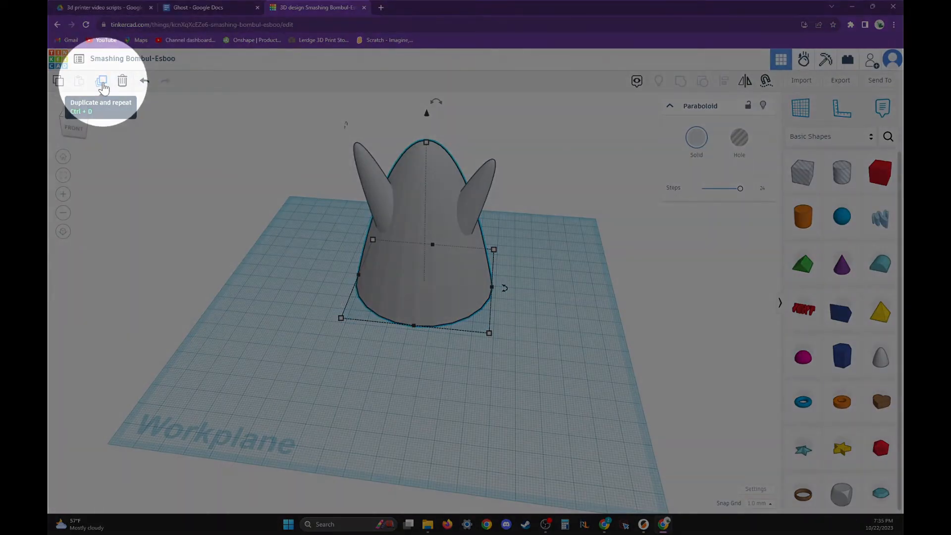
{"action": "left_click", "coordinate": [103, 87]}
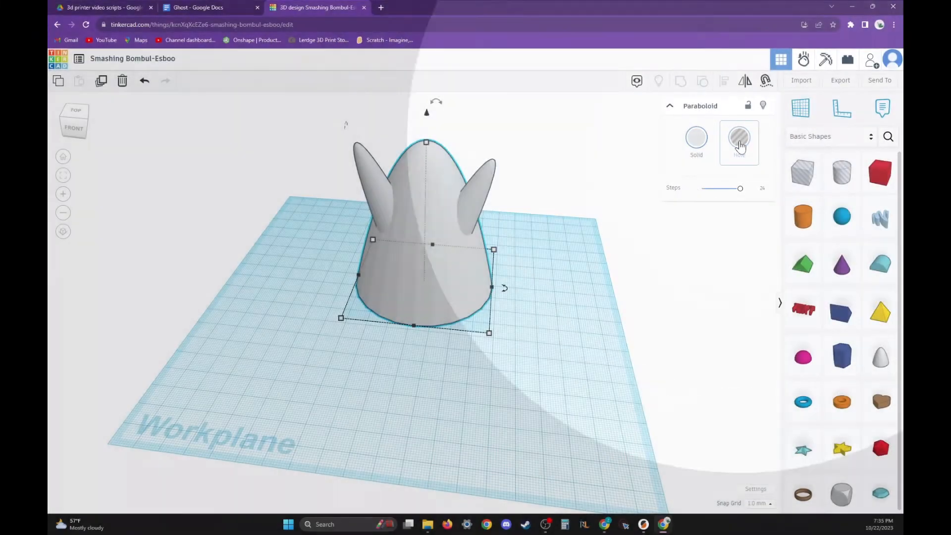
{"action": "left_click", "coordinate": [740, 138]}
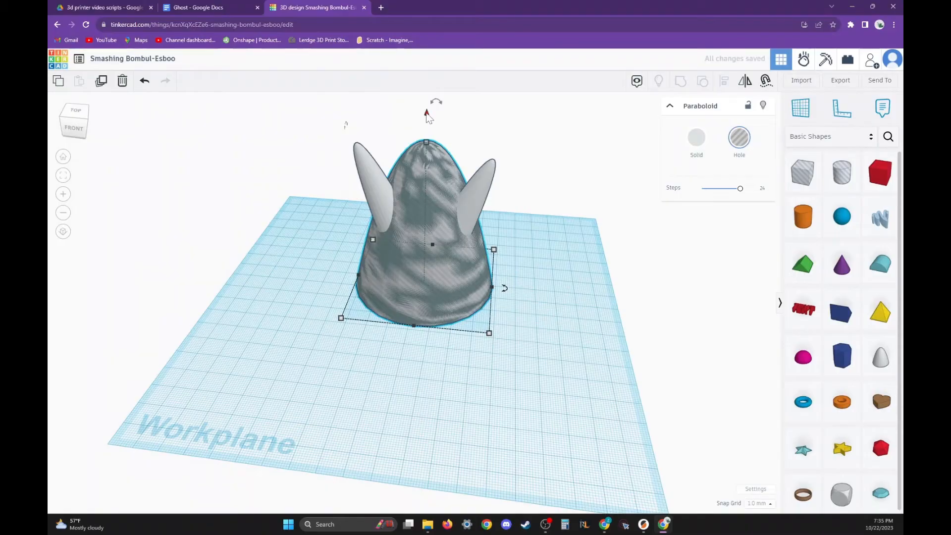
{"action": "left_click_drag", "start_coordinate": [427, 114], "coordinate": [427, 117]}
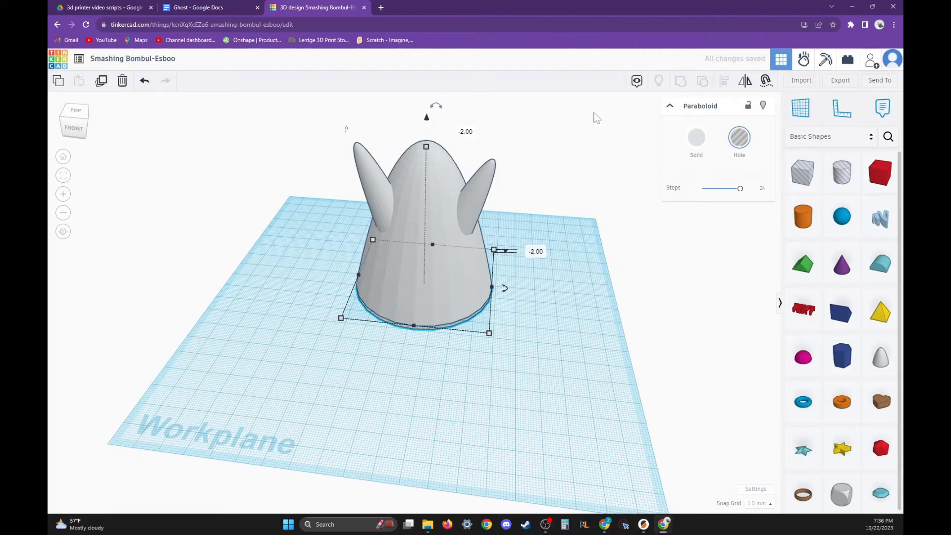
Step: Group the body, both arms and the lowered hole copy to hollow out the ghost
{"action": "left_click_drag", "start_coordinate": [605, 110], "coordinate": [280, 350]}
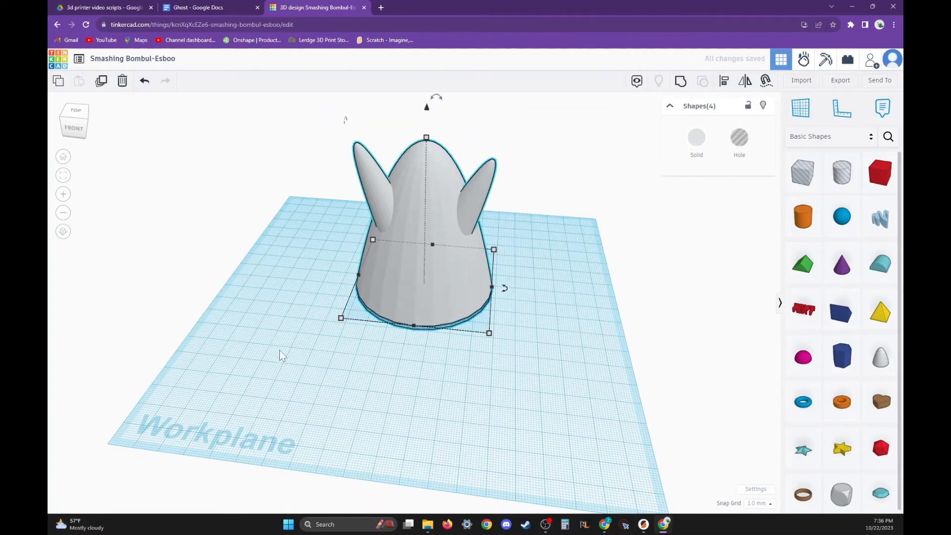
{"action": "left_click", "coordinate": [680, 82]}
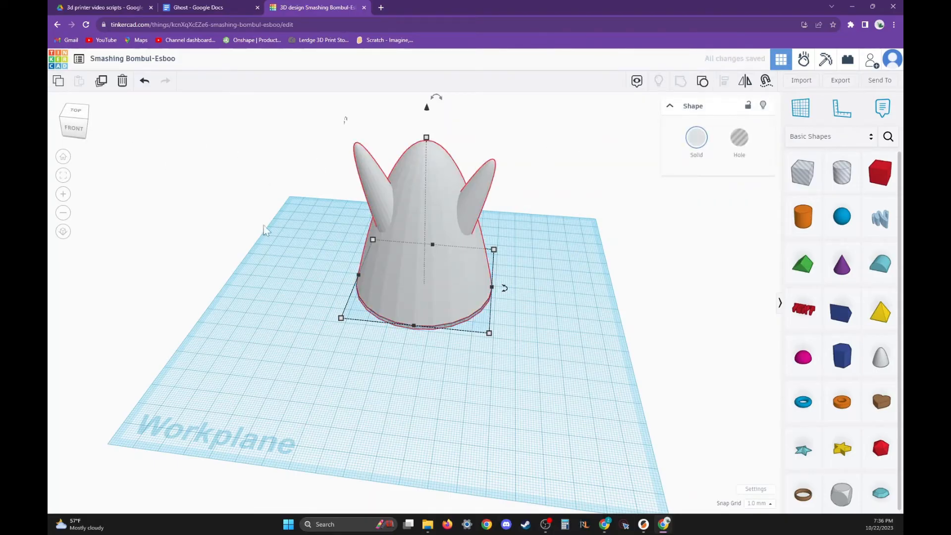
{"action": "left_click", "coordinate": [280, 233]}
Step: Add a sphere hole and position it about 53 mm above the workplane, cutting into the face as the right eye
{"action": "mouse_move", "coordinate": [78, 132]}
{"action": "left_mouse_down"}
{"action": "mouse_move", "coordinate": [79, 112]}
{"action": "mouse_move", "coordinate": [76, 129]}
{"action": "left_mouse_up"}
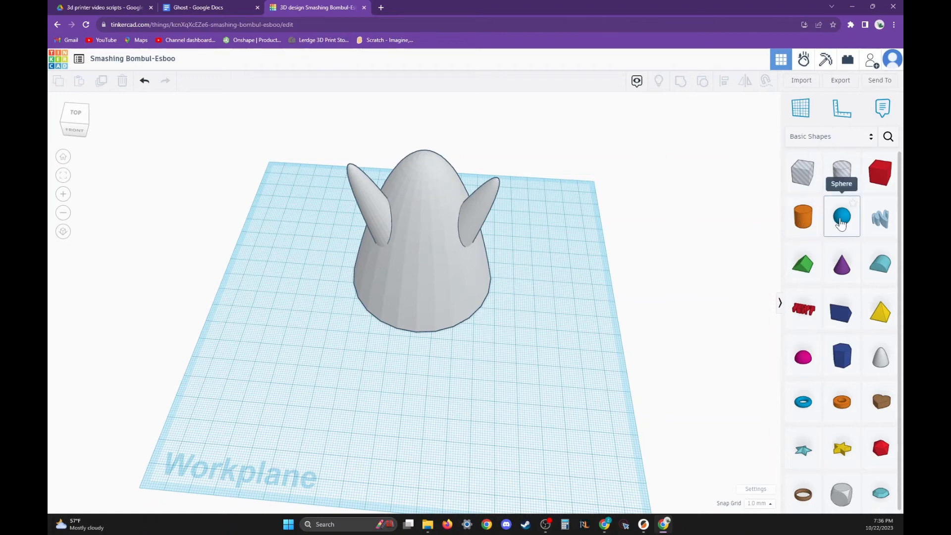
{"action": "left_click_drag", "start_coordinate": [841, 223], "coordinate": [459, 385]}
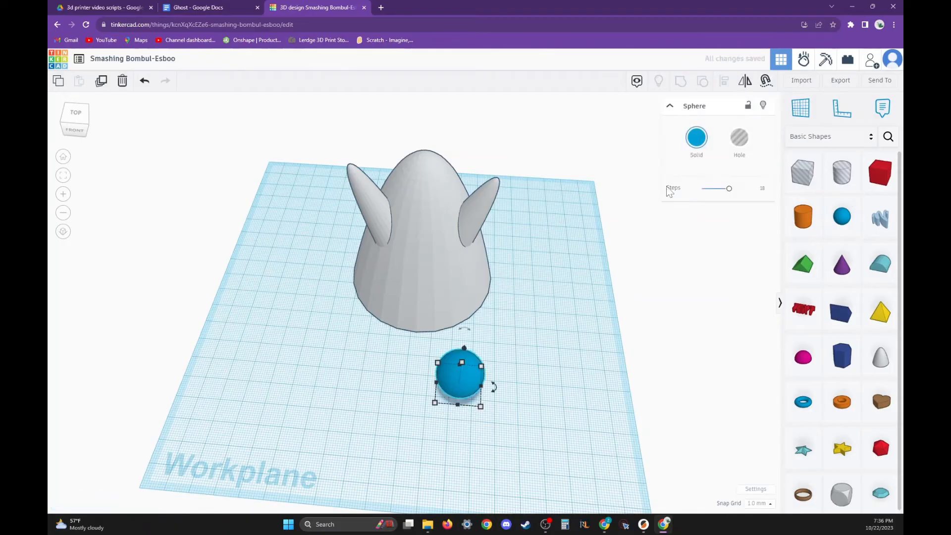
{"action": "left_click", "coordinate": [740, 142]}
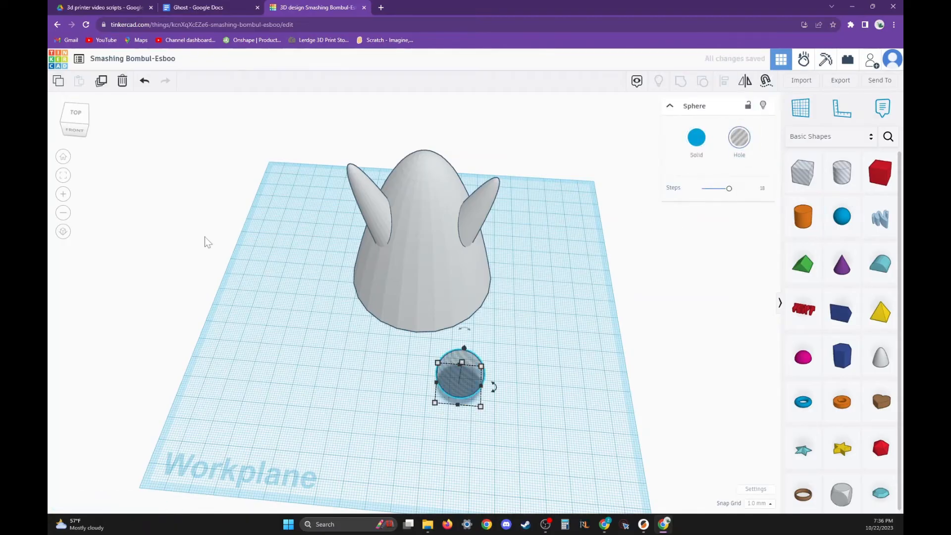
{"action": "left_click_drag", "start_coordinate": [466, 353], "coordinate": [479, 260]}
{"action": "left_click_drag", "start_coordinate": [480, 319], "coordinate": [451, 223]}
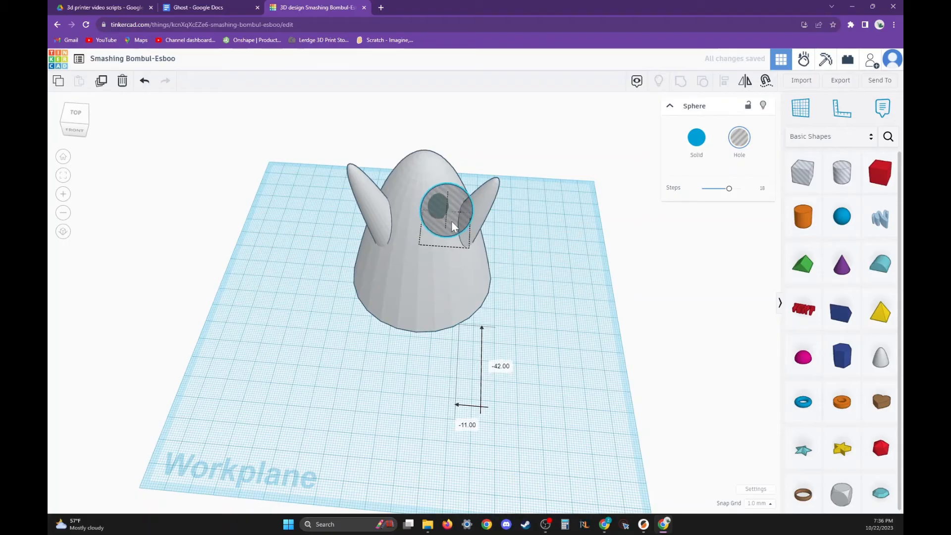
{"action": "left_click_drag", "start_coordinate": [450, 168], "coordinate": [451, 173]}
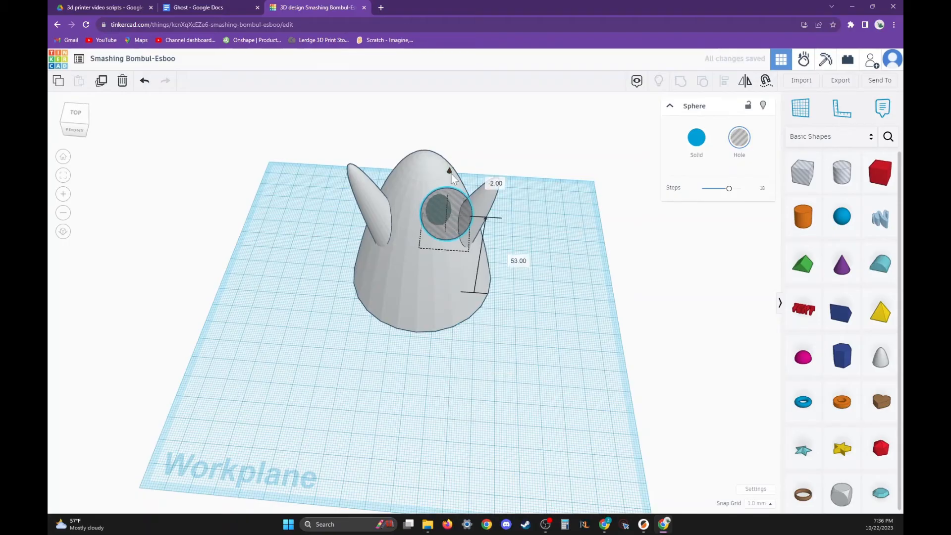
{"action": "left_click_drag", "start_coordinate": [453, 220], "coordinate": [456, 222]}
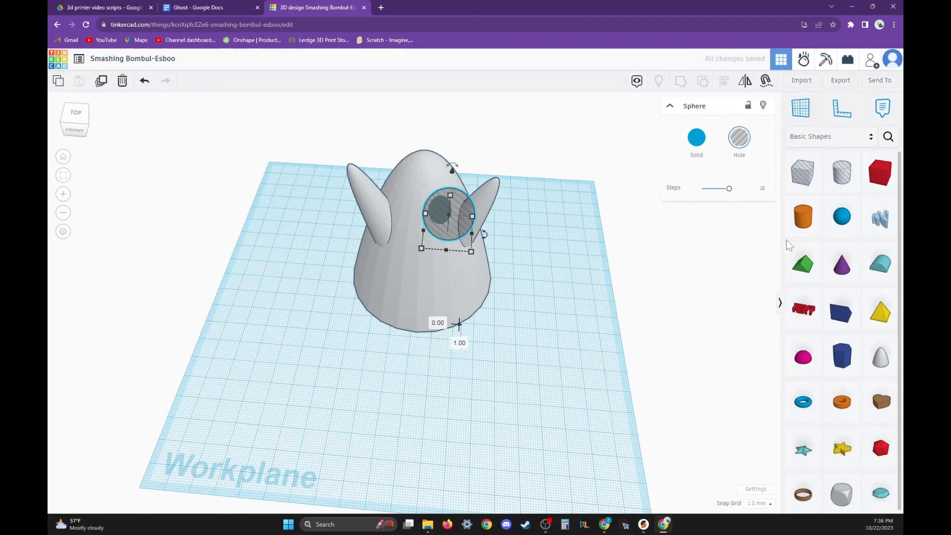
Step: Add another sphere hole and position it about 52 mm above the workplane beside the right eye as the left eye
{"action": "left_click_drag", "start_coordinate": [833, 242], "coordinate": [398, 367]}
{"action": "left_click", "coordinate": [736, 141]}
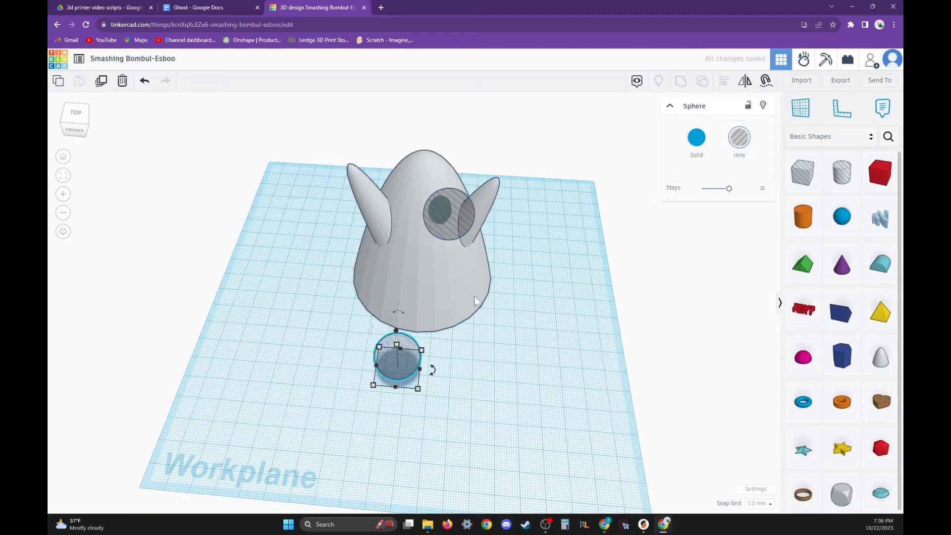
{"action": "left_click_drag", "start_coordinate": [398, 335], "coordinate": [405, 251]}
{"action": "left_click_drag", "start_coordinate": [401, 291], "coordinate": [409, 221]}
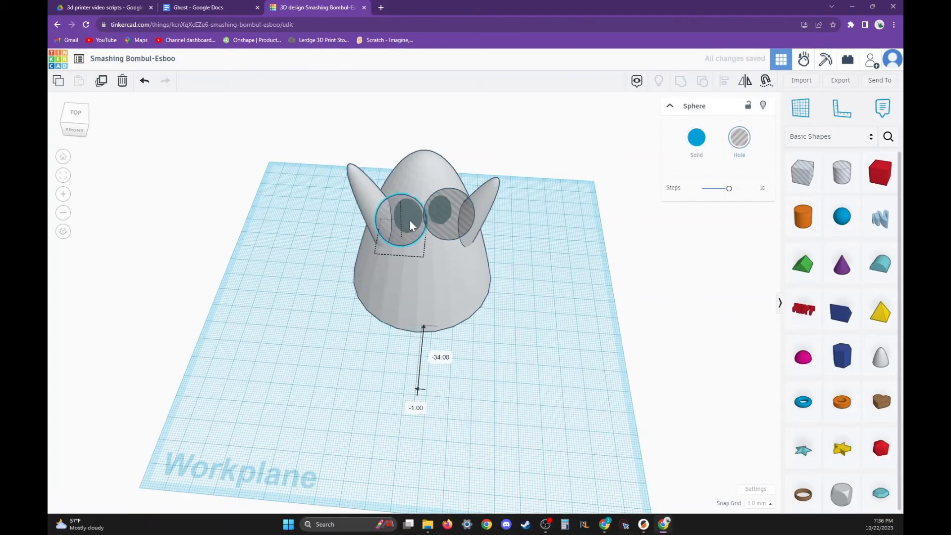
{"action": "left_click", "coordinate": [74, 127]}
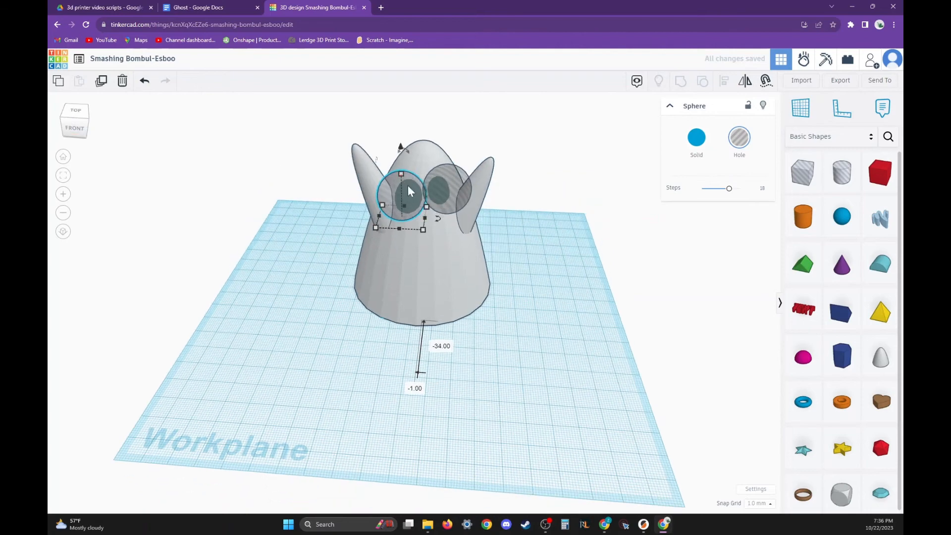
{"action": "left_click_drag", "start_coordinate": [408, 185], "coordinate": [408, 187]}
{"action": "left_click_drag", "start_coordinate": [400, 148], "coordinate": [400, 142]}
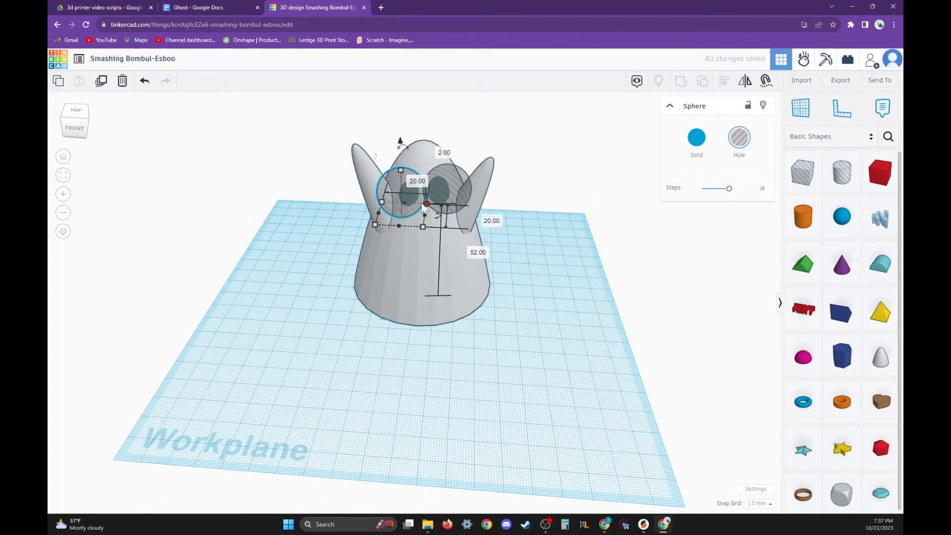
{"action": "left_click_drag", "start_coordinate": [415, 191], "coordinate": [413, 197]}
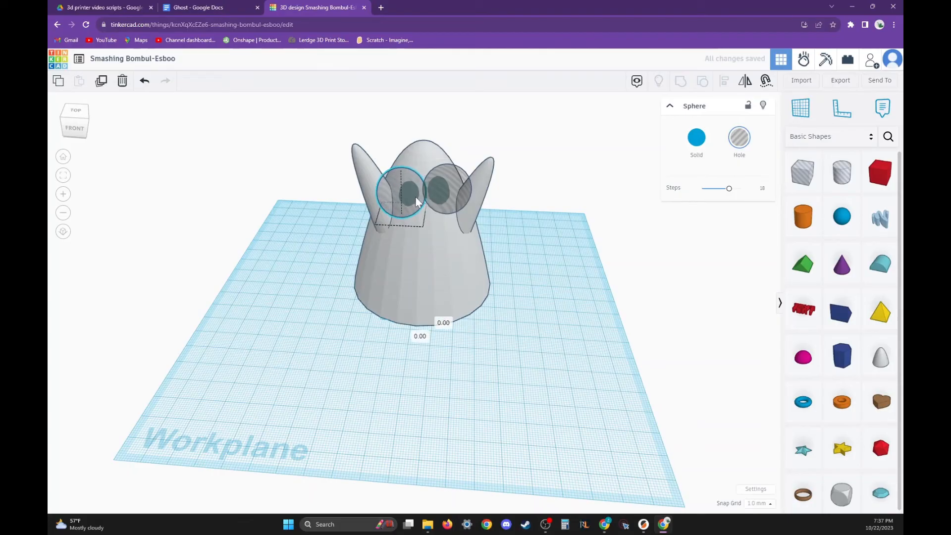
{"action": "left_click", "coordinate": [530, 316]}
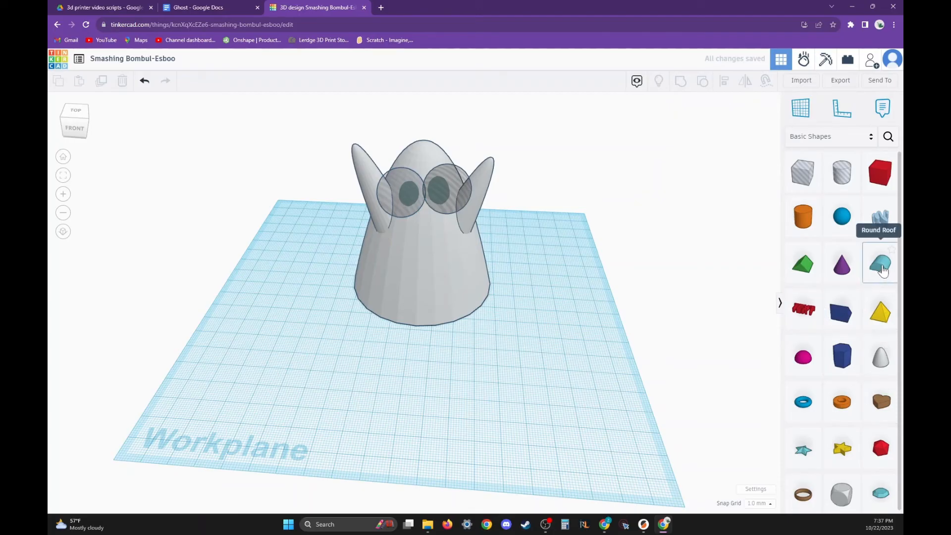
Step: Add a round roof hole, flip it upside down, and position it in the front of the body below the eyes as a smiling mouth
{"action": "left_click_drag", "start_coordinate": [882, 270], "coordinate": [407, 384]}
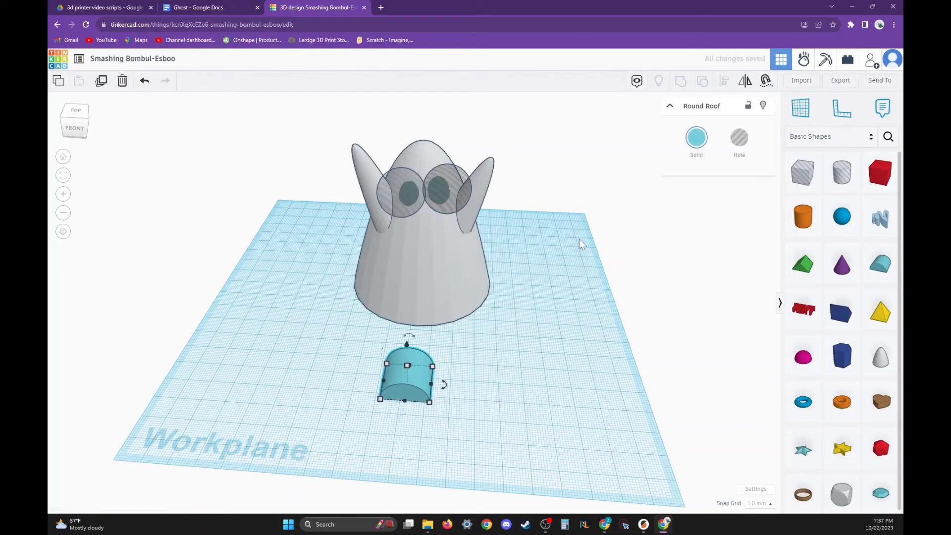
{"action": "left_click", "coordinate": [738, 144]}
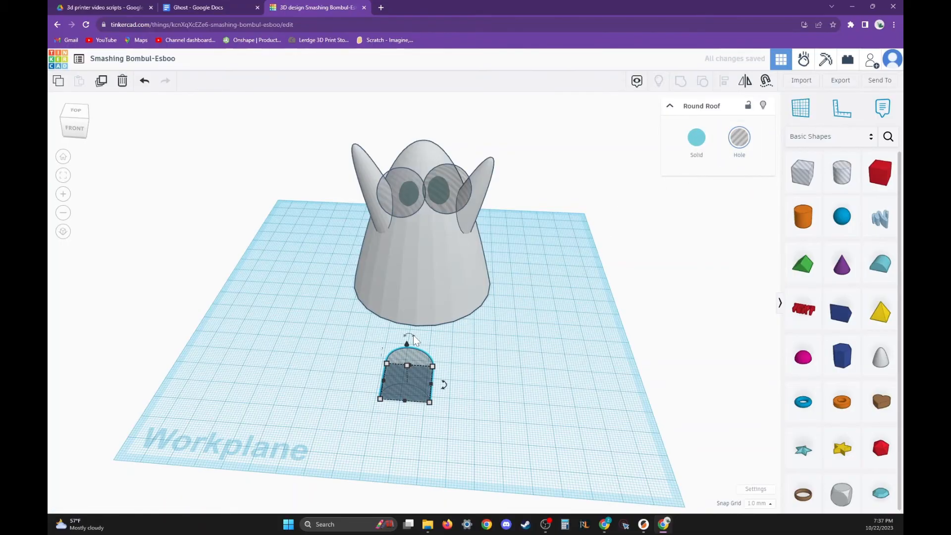
{"action": "left_click_drag", "start_coordinate": [413, 335], "coordinate": [415, 310]}
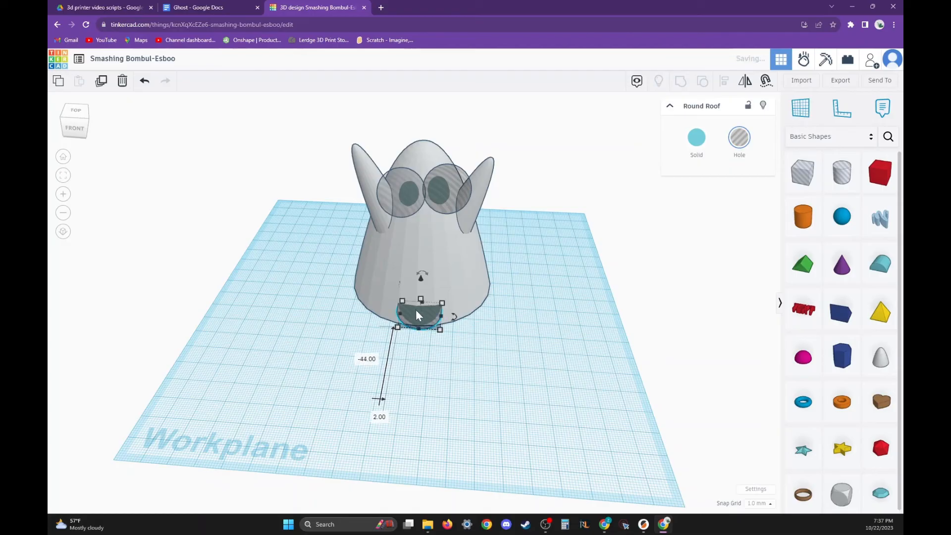
{"action": "left_click_drag", "start_coordinate": [422, 275], "coordinate": [430, 248]}
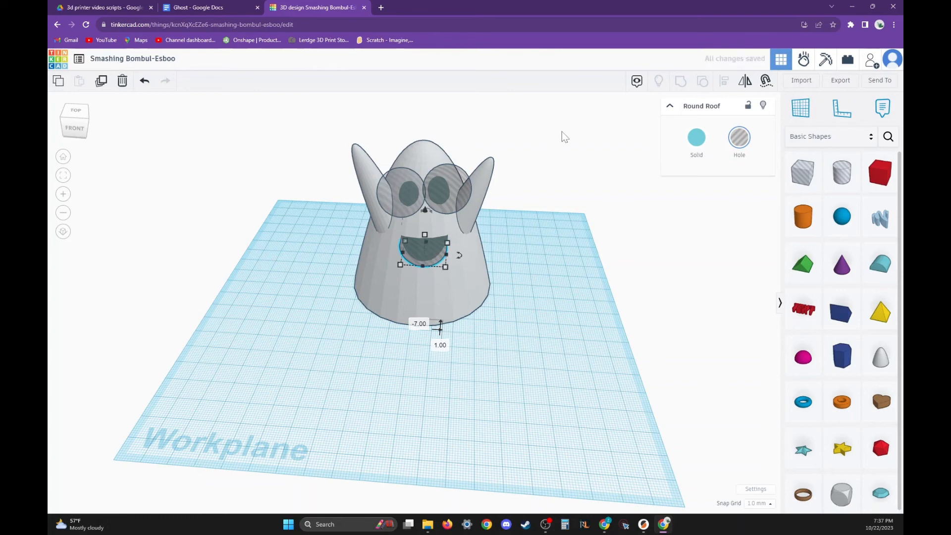
Step: Group the ghost with the eye and mouth holes to cut out the face
{"action": "left_click_drag", "start_coordinate": [564, 131], "coordinate": [311, 374]}
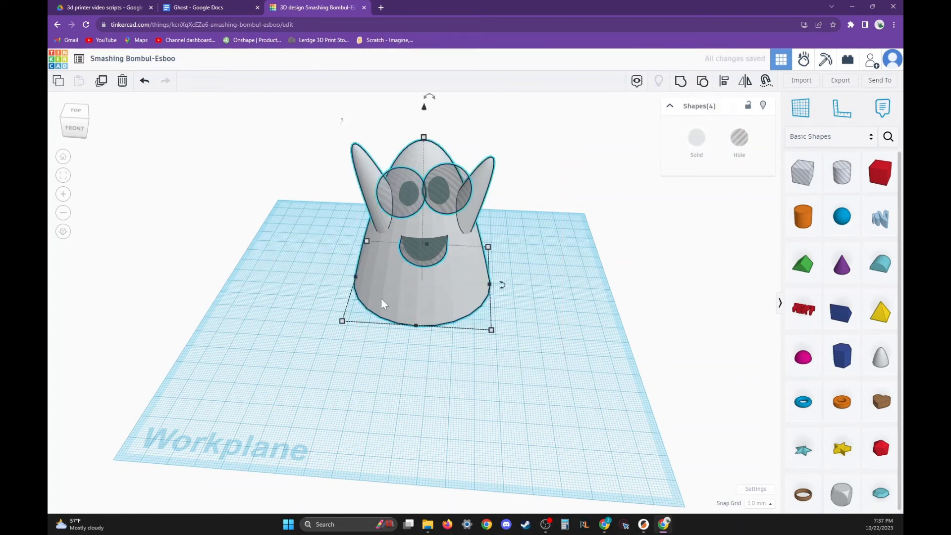
{"action": "left_click", "coordinate": [680, 84]}
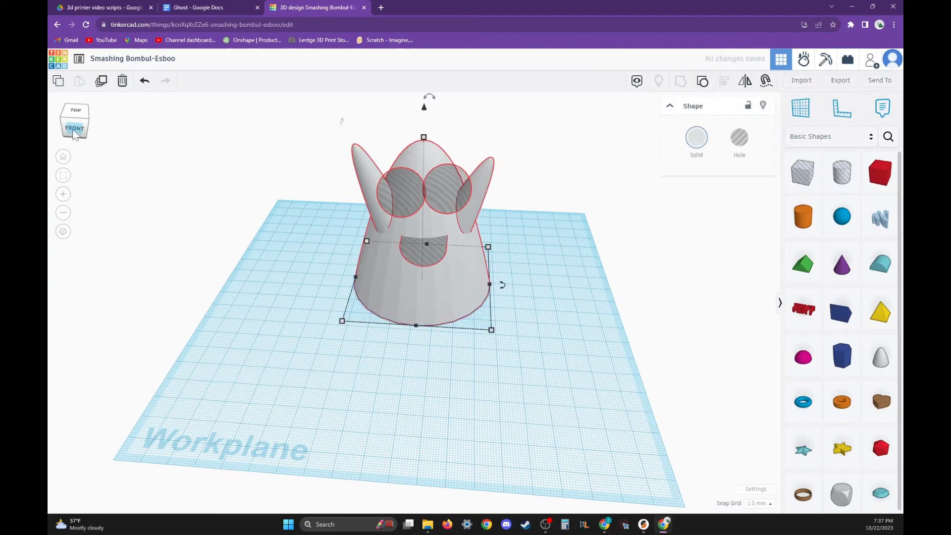
{"action": "left_click_drag", "start_coordinate": [74, 128], "coordinate": [81, 133]}
{"action": "left_click", "coordinate": [231, 277]}
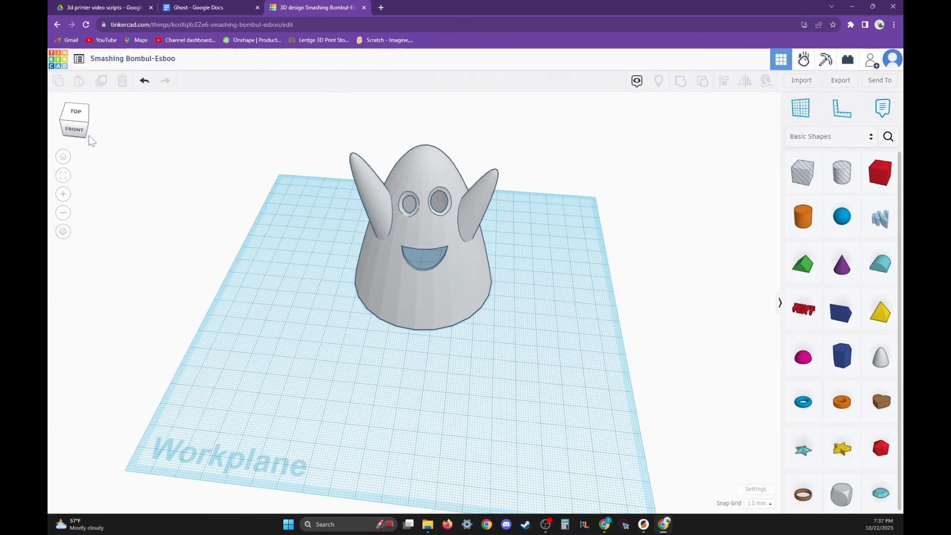